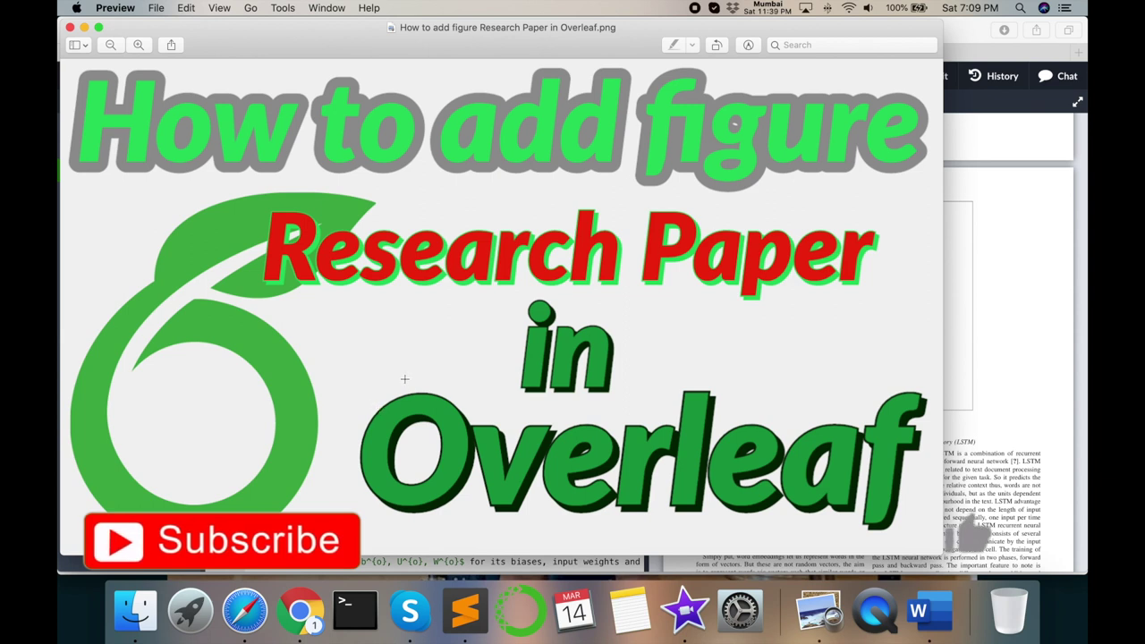
- Close the tutorial title image in Preview to reveal the Desktop folder and Overleaf project
{"action": "left_click", "coordinate": [71, 29]}
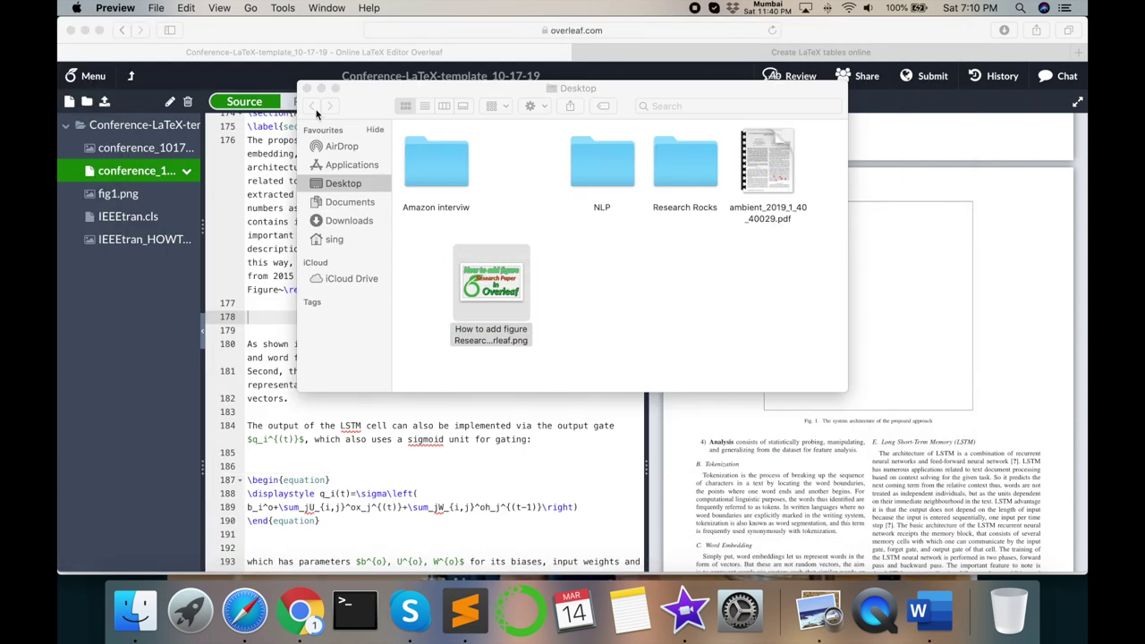
- Insert a figure environment template after the architecture-flow paragraph via \begin autocomplete
{"action": "left_click", "coordinate": [278, 310]}
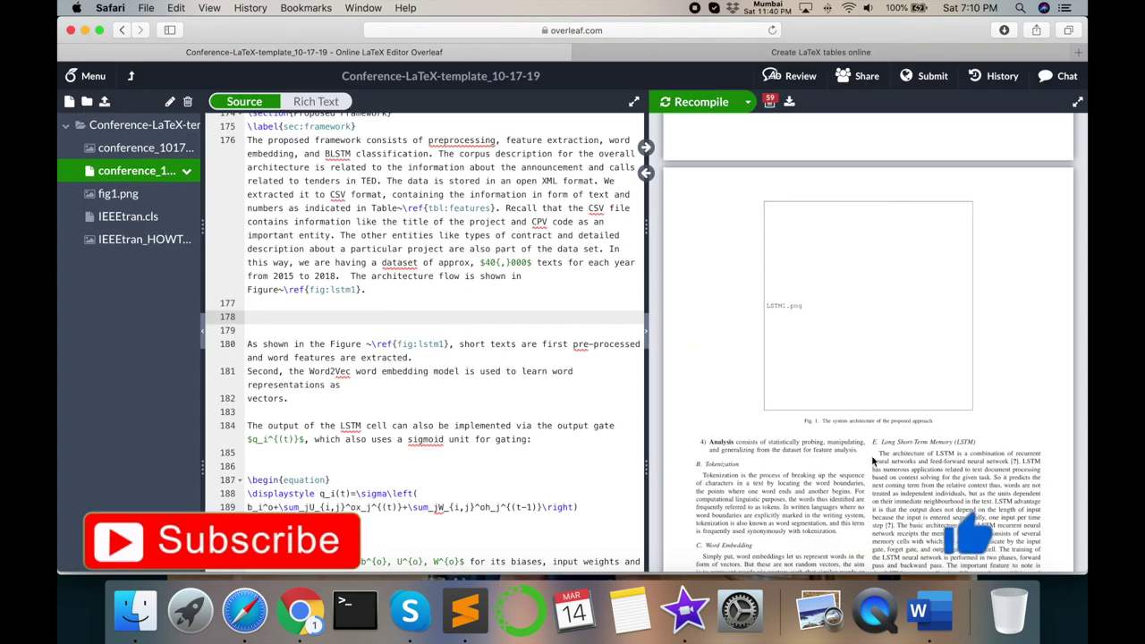
{"action": "scroll", "coordinate": [872, 461], "scroll_direction": "down", "scroll_amount": 1}
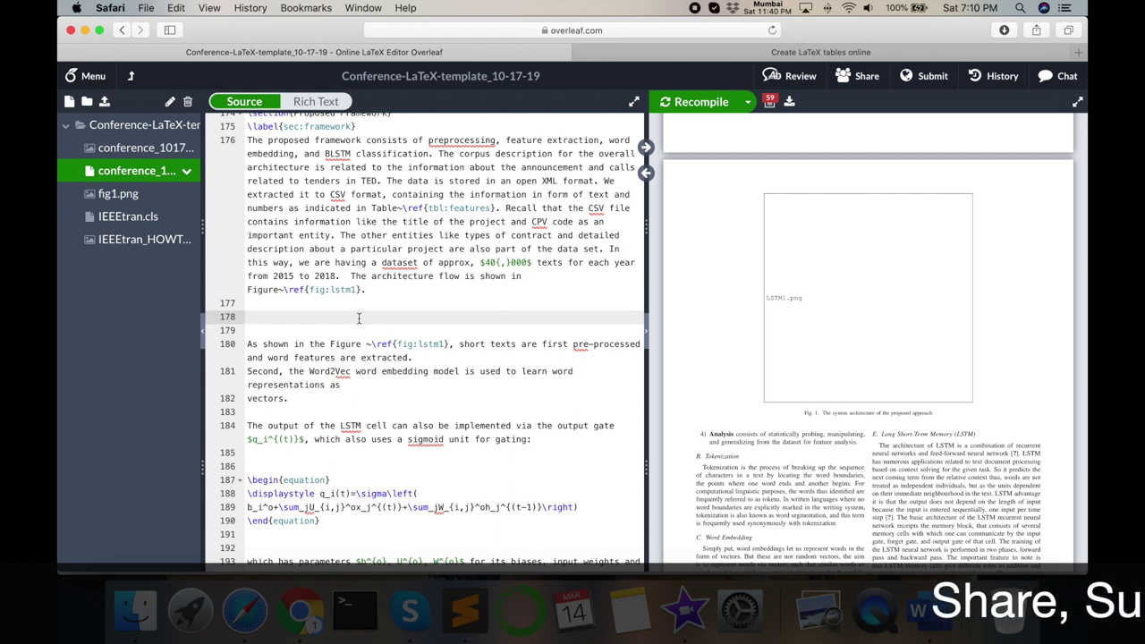
{"action": "type", "text": "\be"}
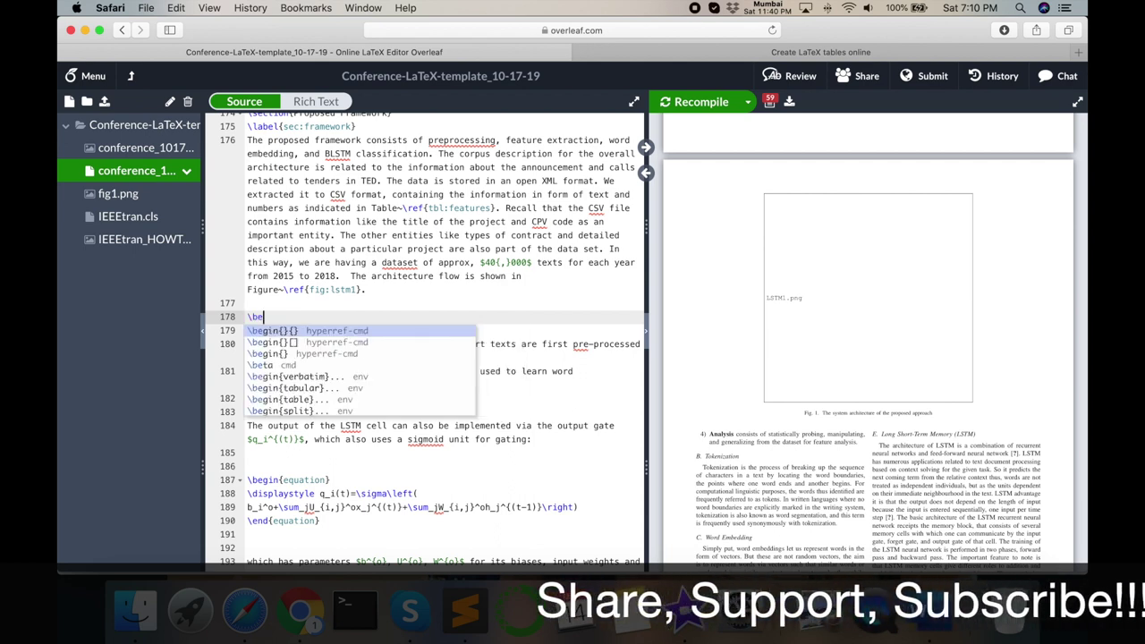
{"action": "key", "text": "Return"}
{"action": "type", "text": "f}{}"}
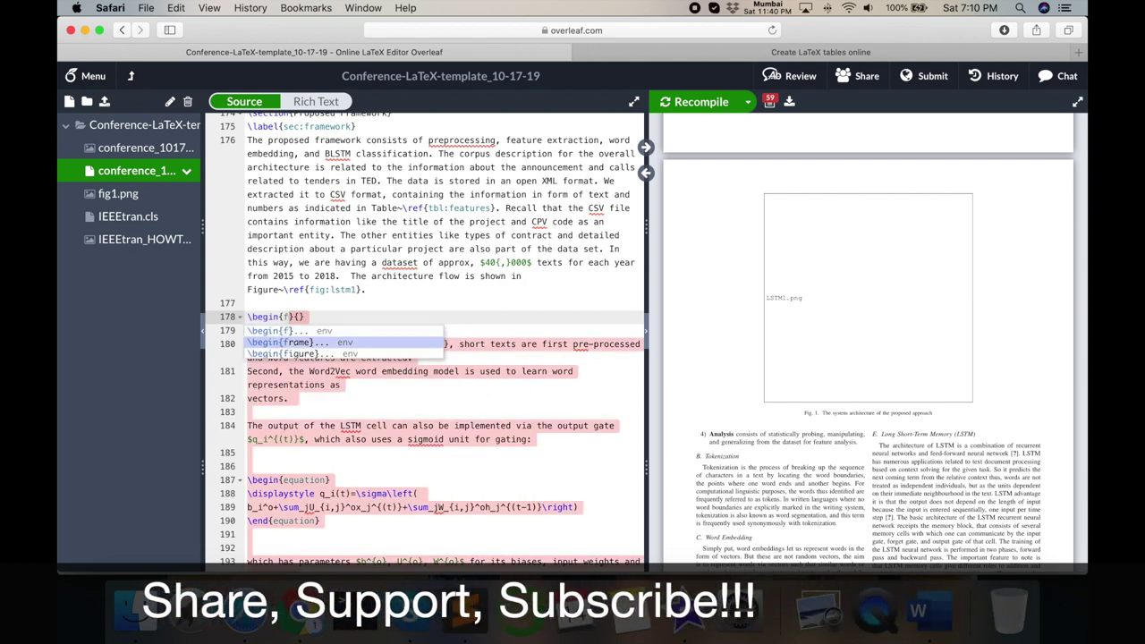
{"action": "key", "text": "Down"}
{"action": "key", "text": "Return"}
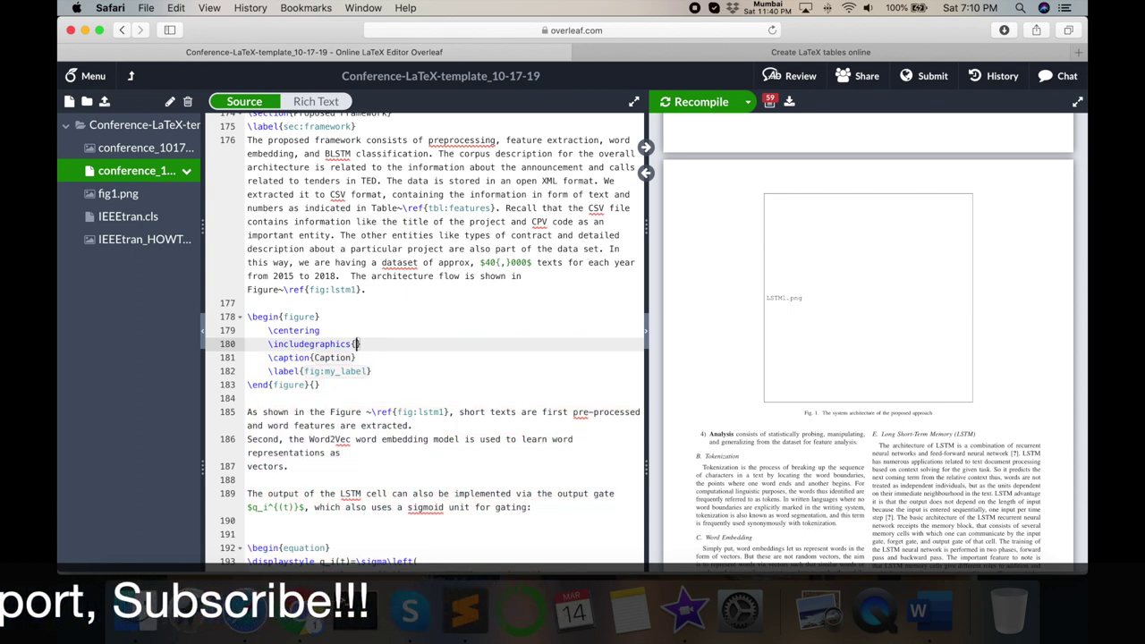
- Check the template's includegraphics, caption, label and end-figure lines
{"action": "left_click", "coordinate": [288, 357]}
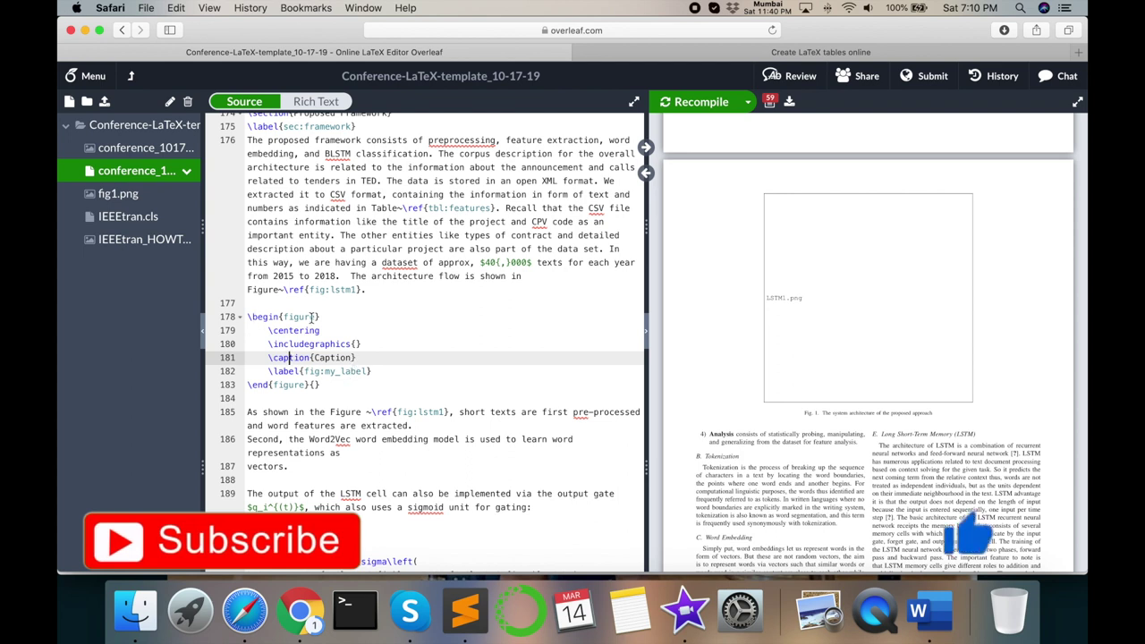
{"action": "left_click_drag", "start_coordinate": [274, 344], "coordinate": [353, 344]}
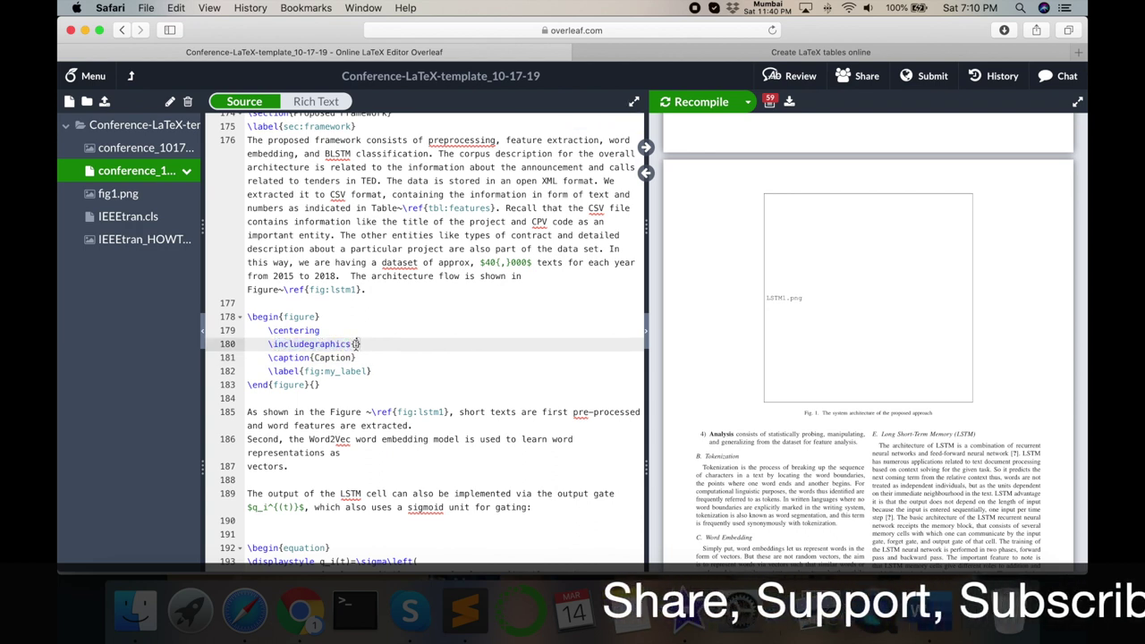
{"action": "left_click", "coordinate": [277, 357]}
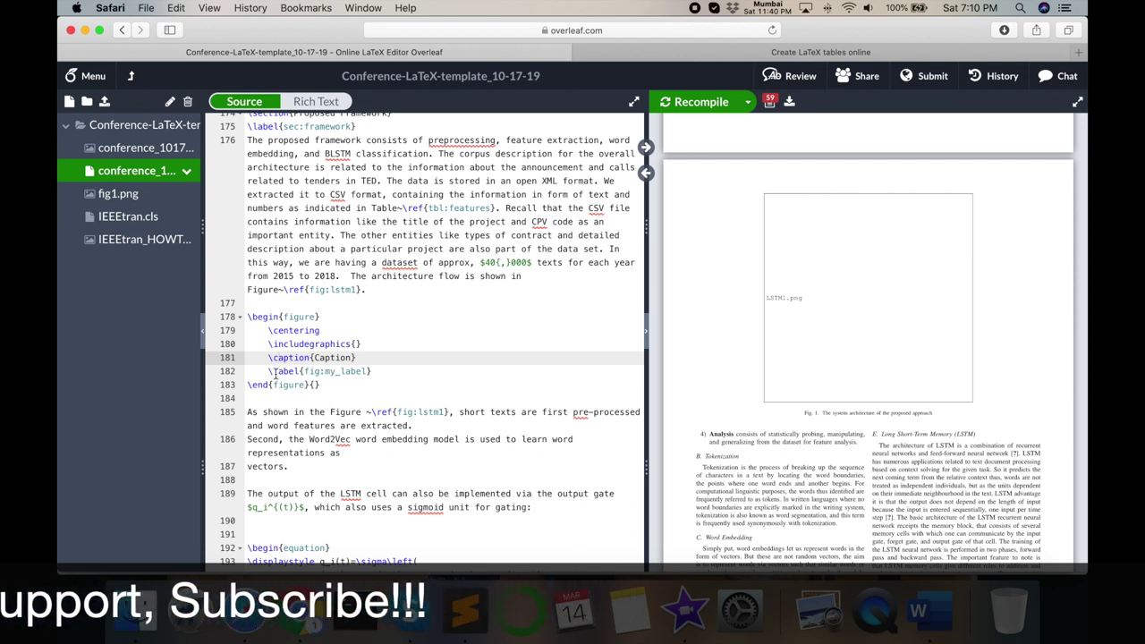
{"action": "left_click", "coordinate": [296, 372]}
{"action": "left_click", "coordinate": [261, 384]}
{"action": "key", "text": "shift+End"}
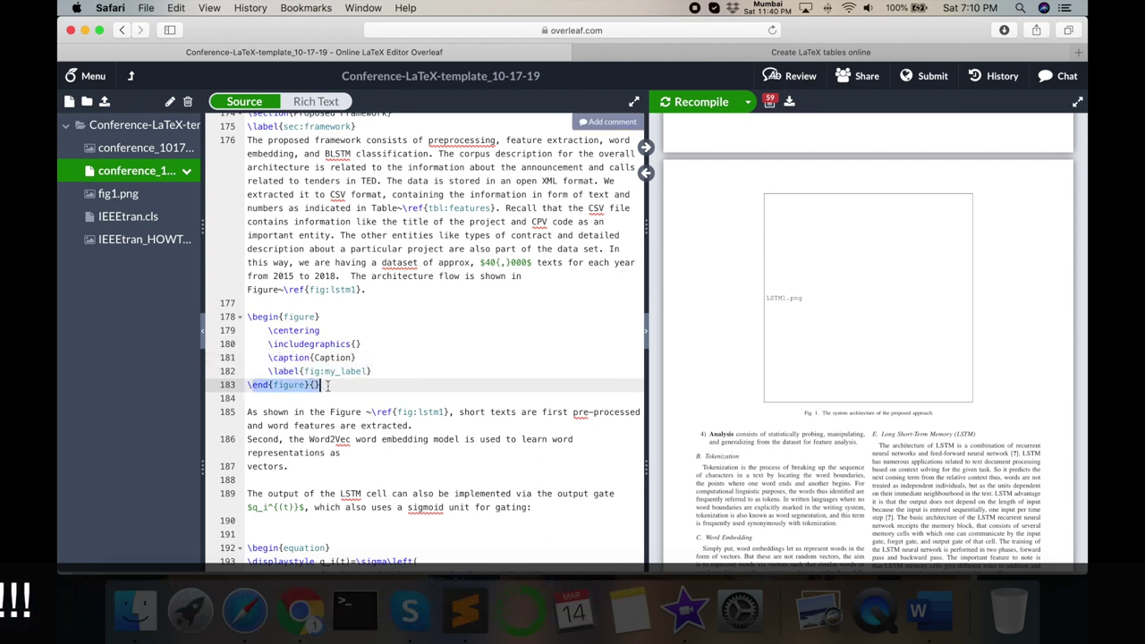
{"action": "key", "text": "End"}
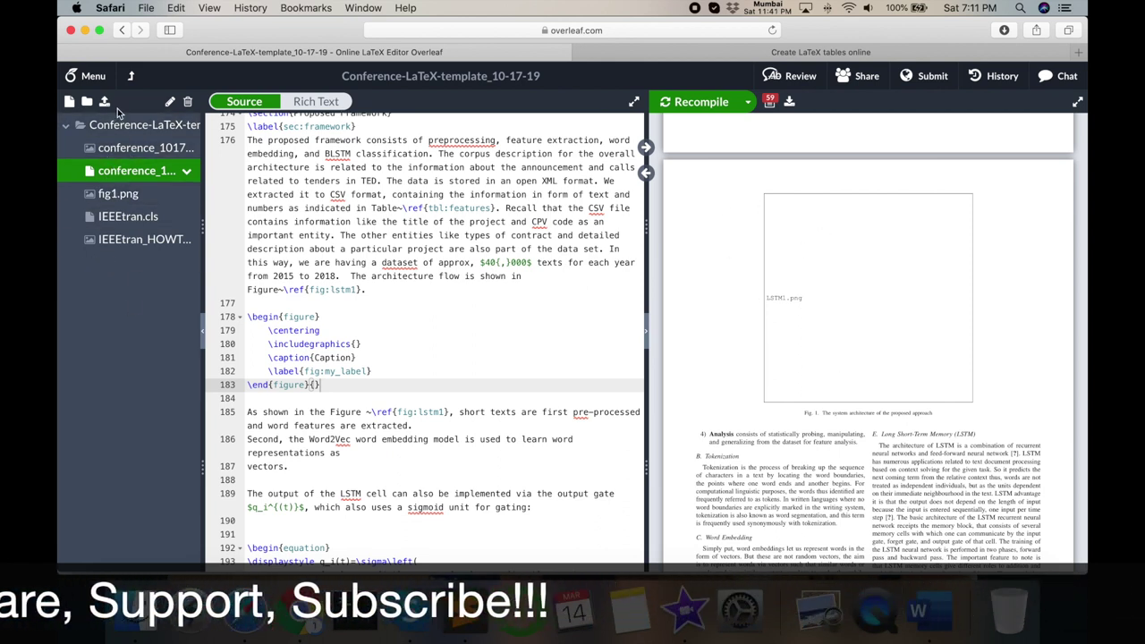
- Upload LSTM1.png from the Downloads folder into the Overleaf project files
{"action": "left_click", "coordinate": [103, 101]}
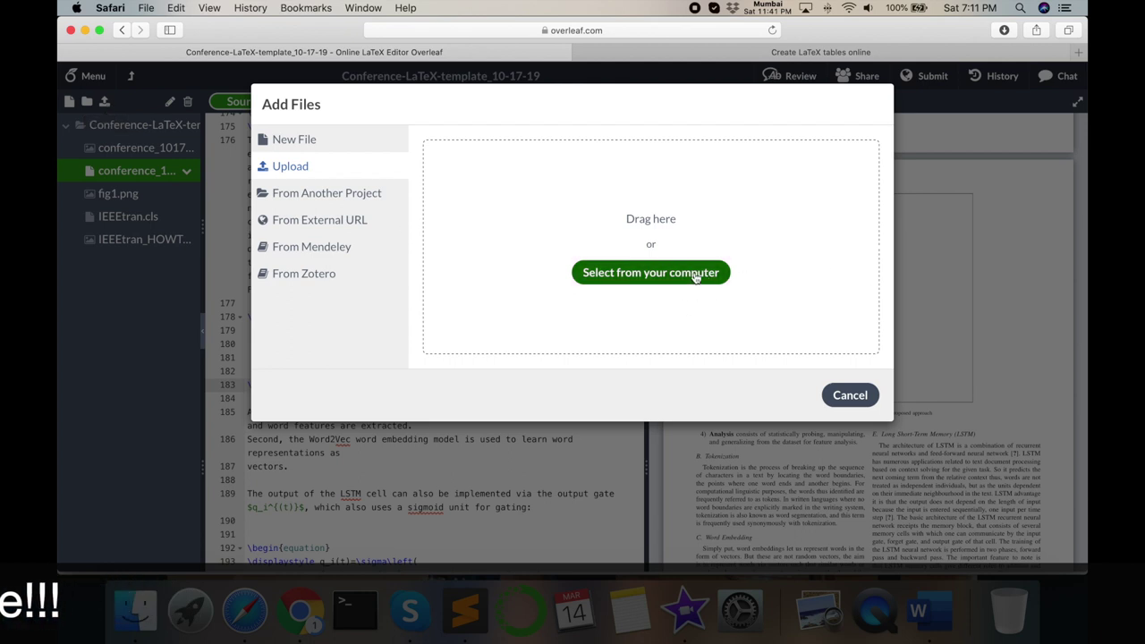
{"action": "left_click", "coordinate": [675, 279]}
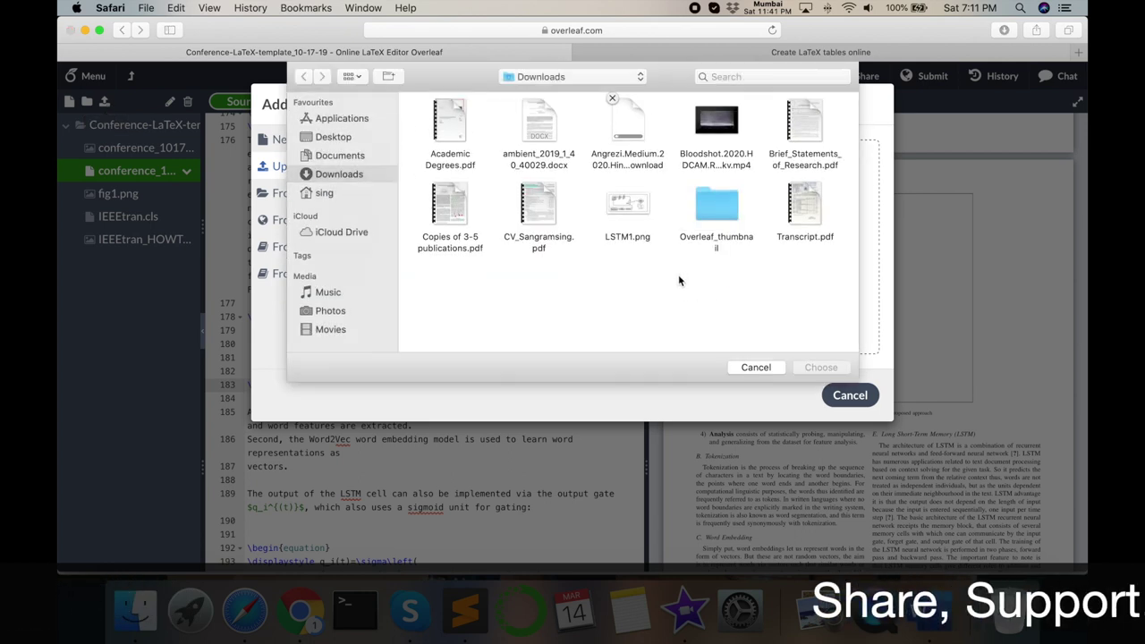
{"action": "left_click", "coordinate": [625, 212]}
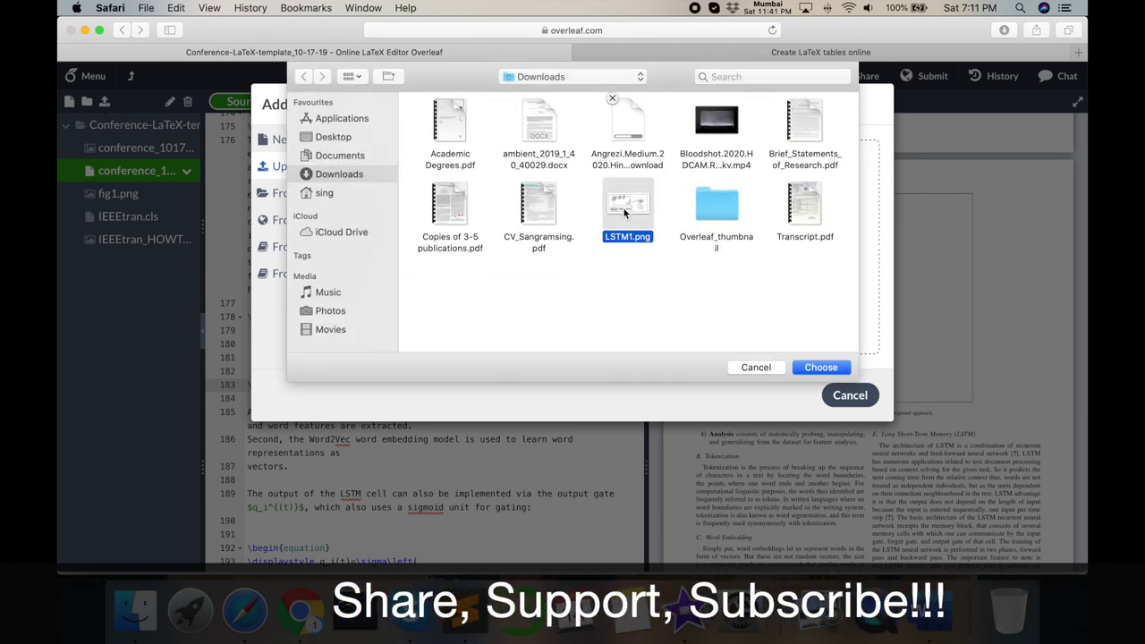
{"action": "left_click", "coordinate": [812, 367]}
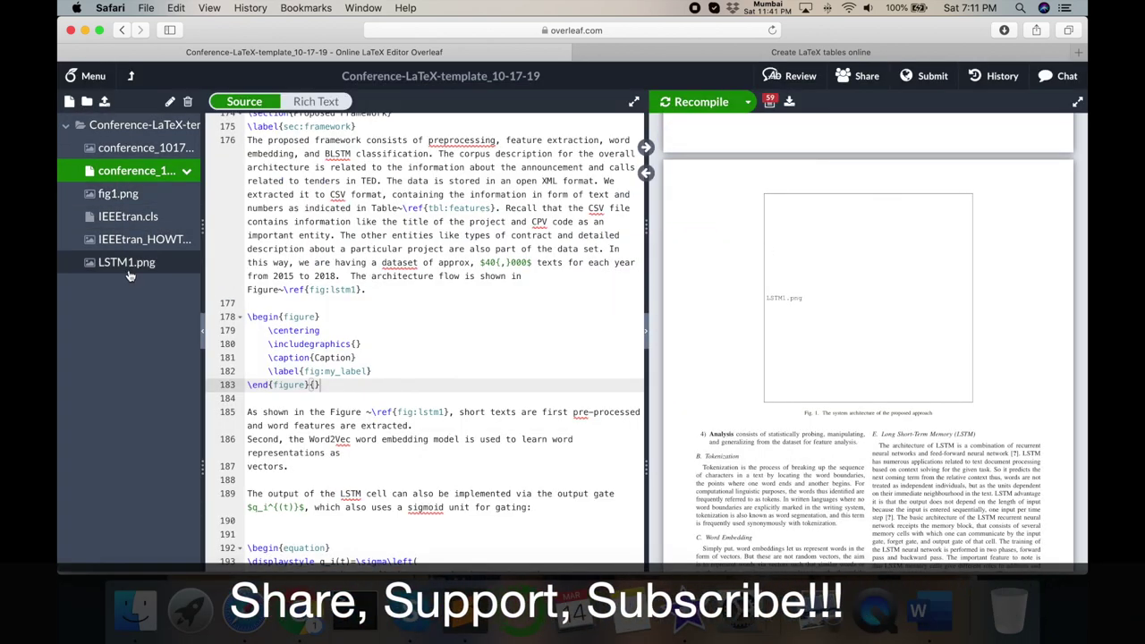
- Fill \includegraphics with the LSTM.png path and recompile to show the architecture diagram
{"action": "left_click", "coordinate": [129, 269]}
{"action": "left_click", "coordinate": [141, 170]}
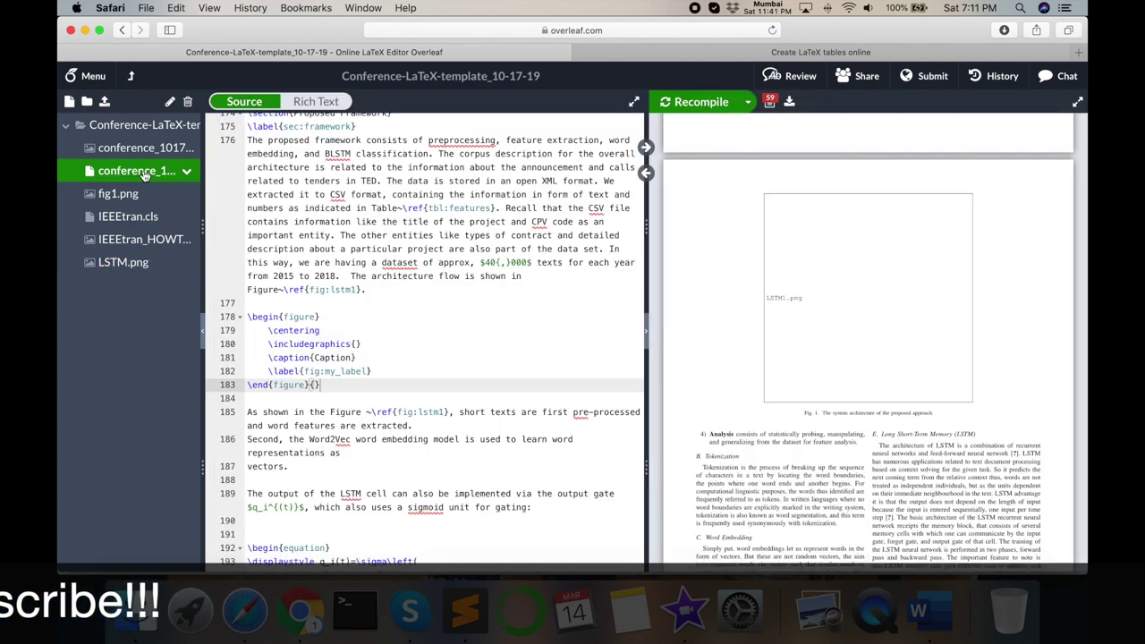
{"action": "left_click", "coordinate": [357, 344]}
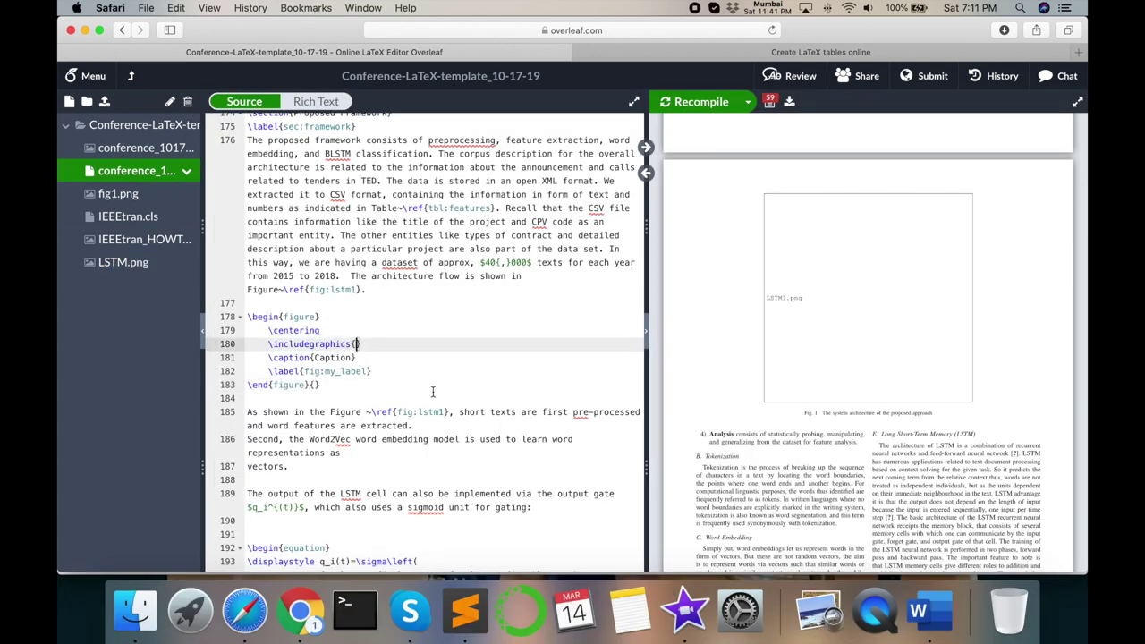
{"action": "type", "text": "L"}
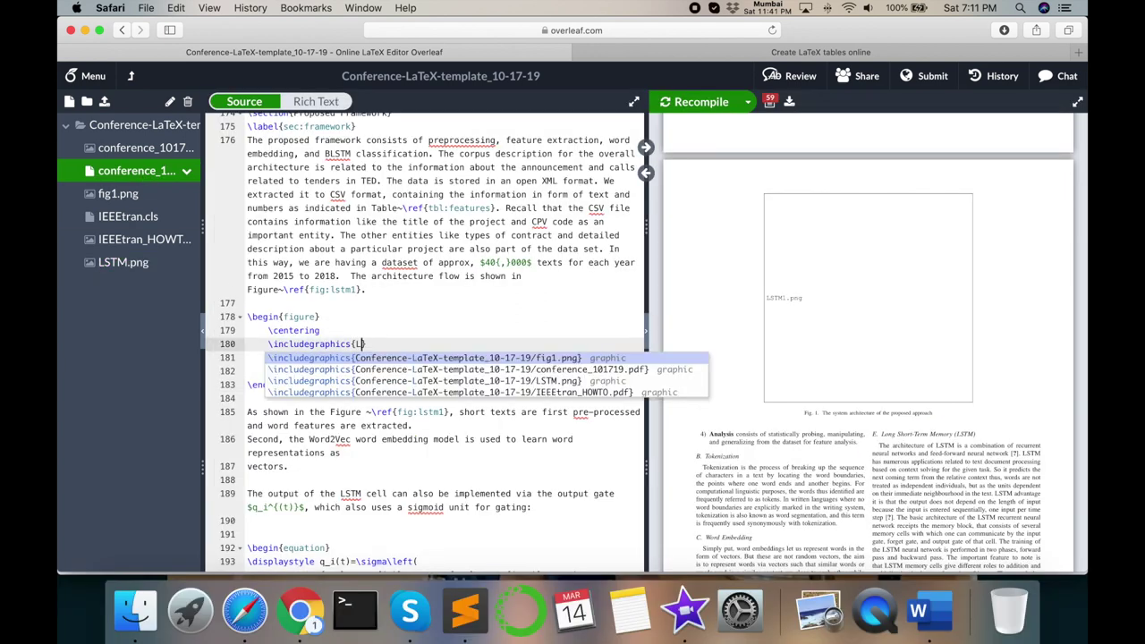
{"action": "type", "text": "STM.png"}
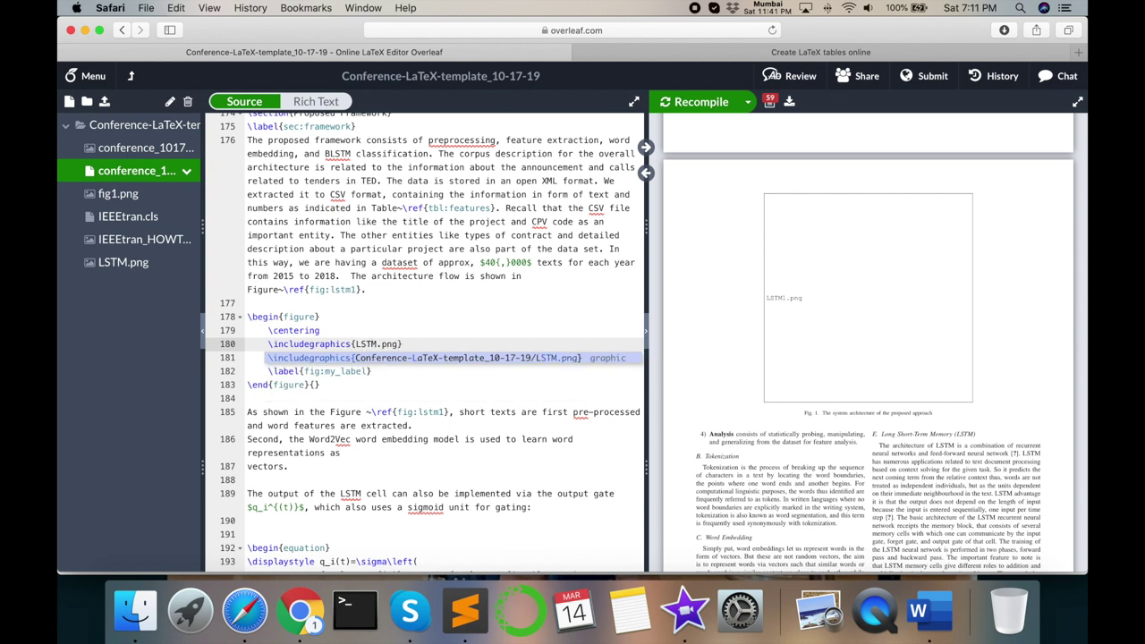
{"action": "key", "text": "Return"}
{"action": "key", "text": "super+Return"}
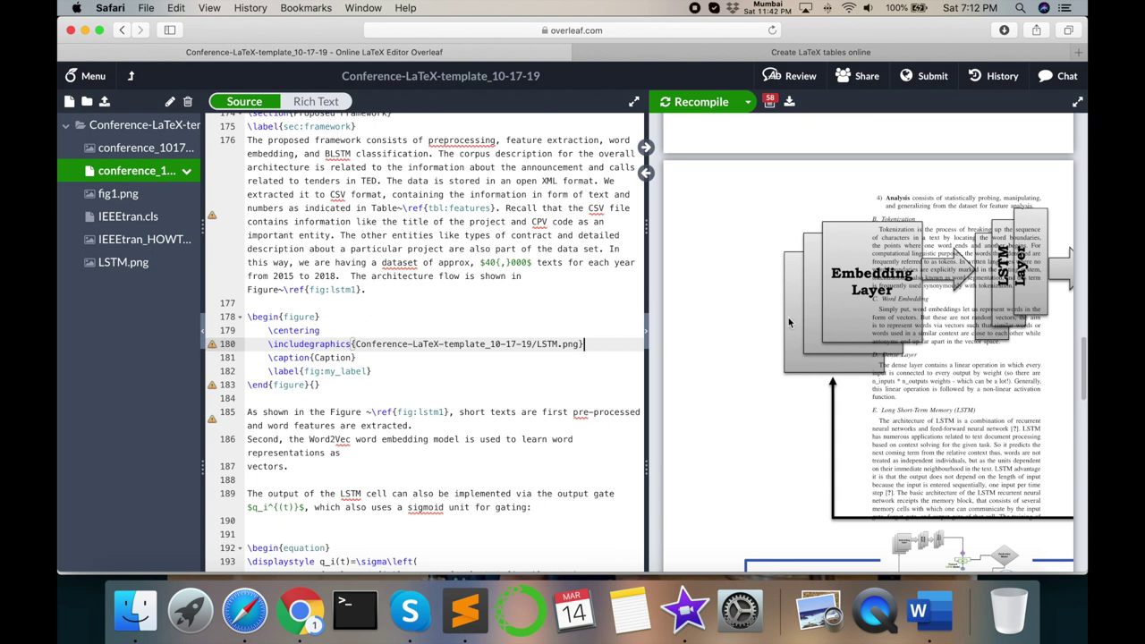
{"action": "left_click", "coordinate": [341, 331]}
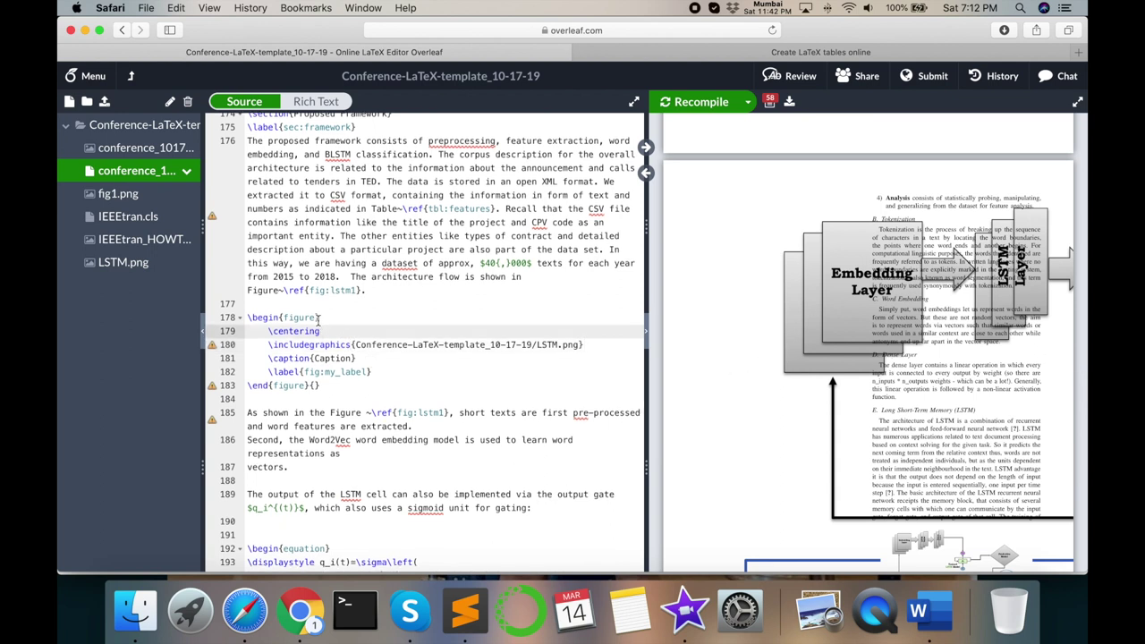
{"action": "left_click", "coordinate": [318, 317]}
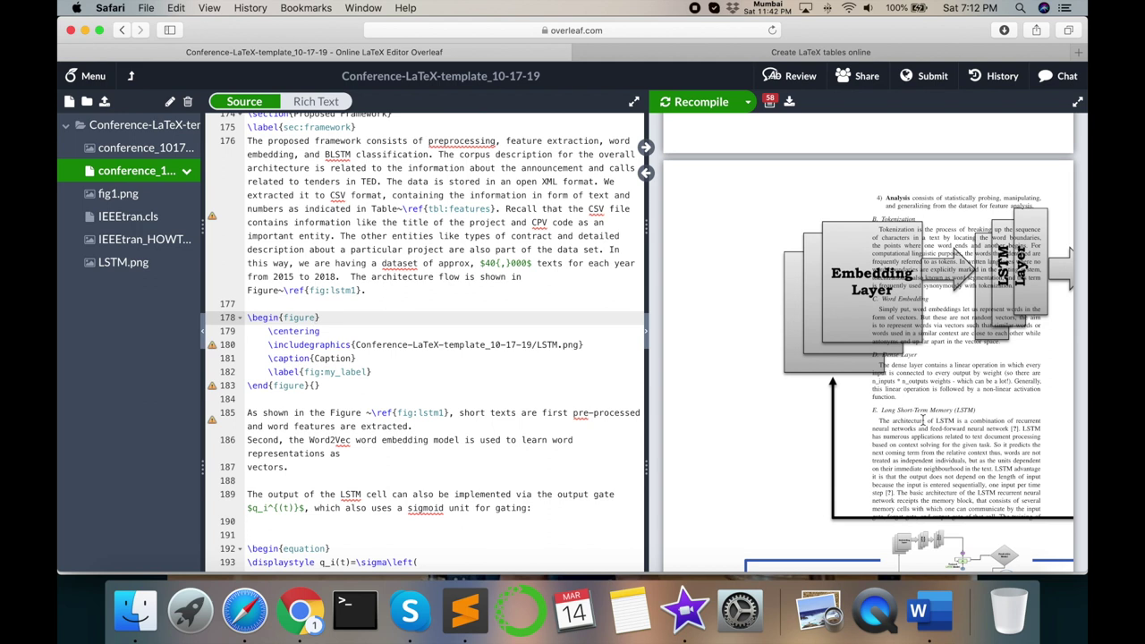
{"action": "key", "text": "Left"}
- Change \begin{figure} and \end{figure} to figure*, removing the stray trailing braces
{"action": "type", "text": "*"}
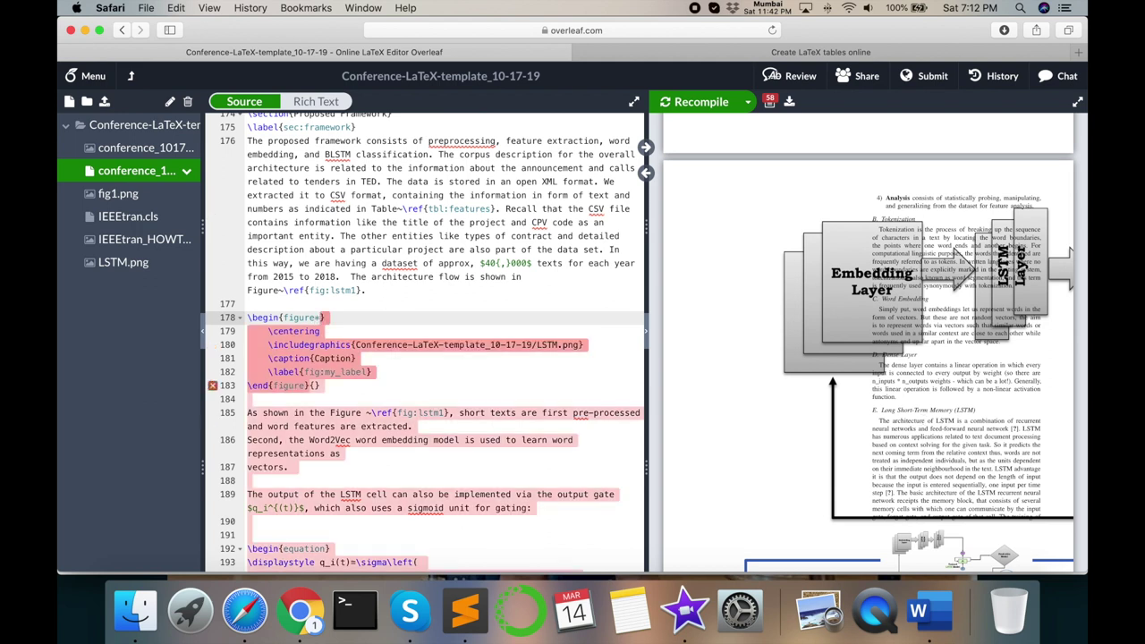
{"action": "left_click", "coordinate": [320, 386]}
{"action": "key", "text": "Left"}
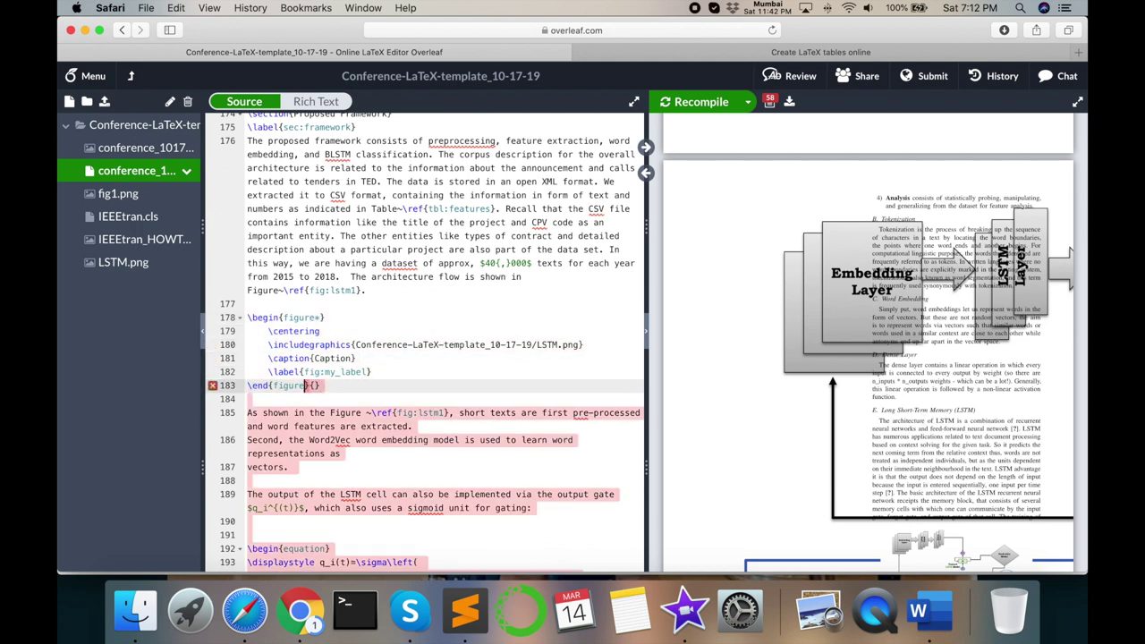
{"action": "type", "text": "*"}
{"action": "key", "text": "Delete"}
{"action": "key", "text": "Delete"}
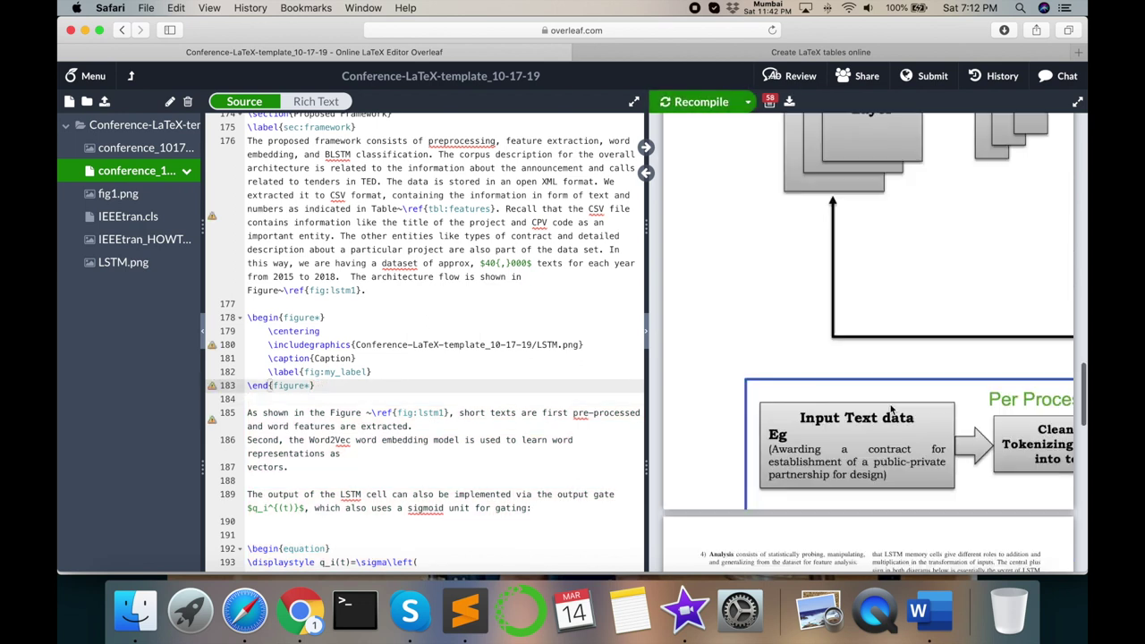
{"action": "scroll", "coordinate": [890, 409], "scroll_direction": "down", "scroll_amount": 2}
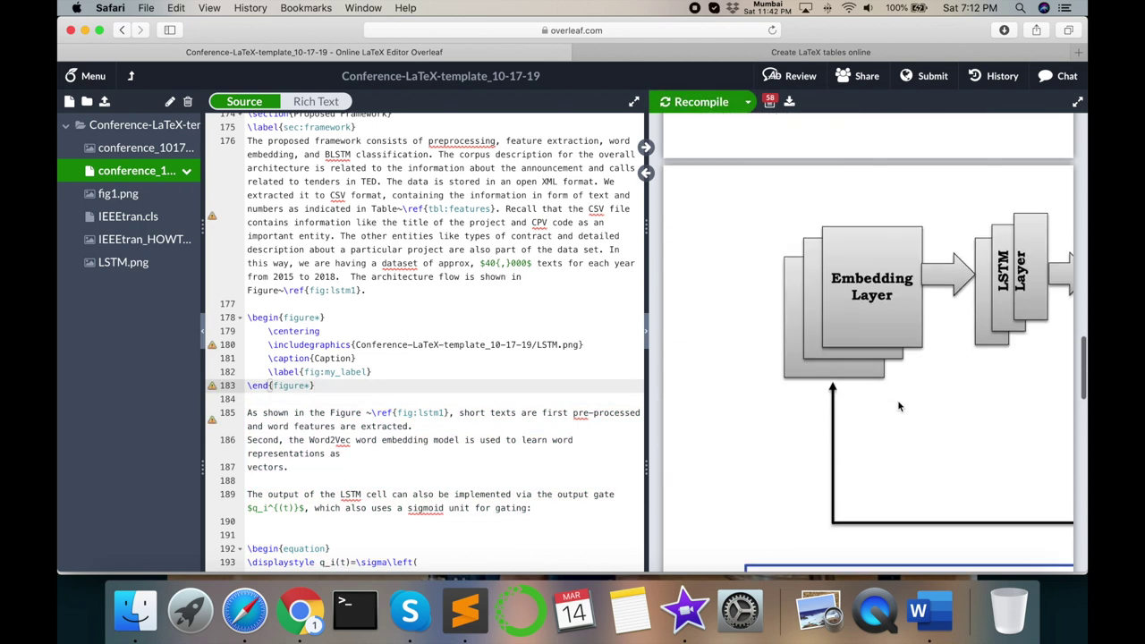
{"action": "left_click", "coordinate": [354, 344]}
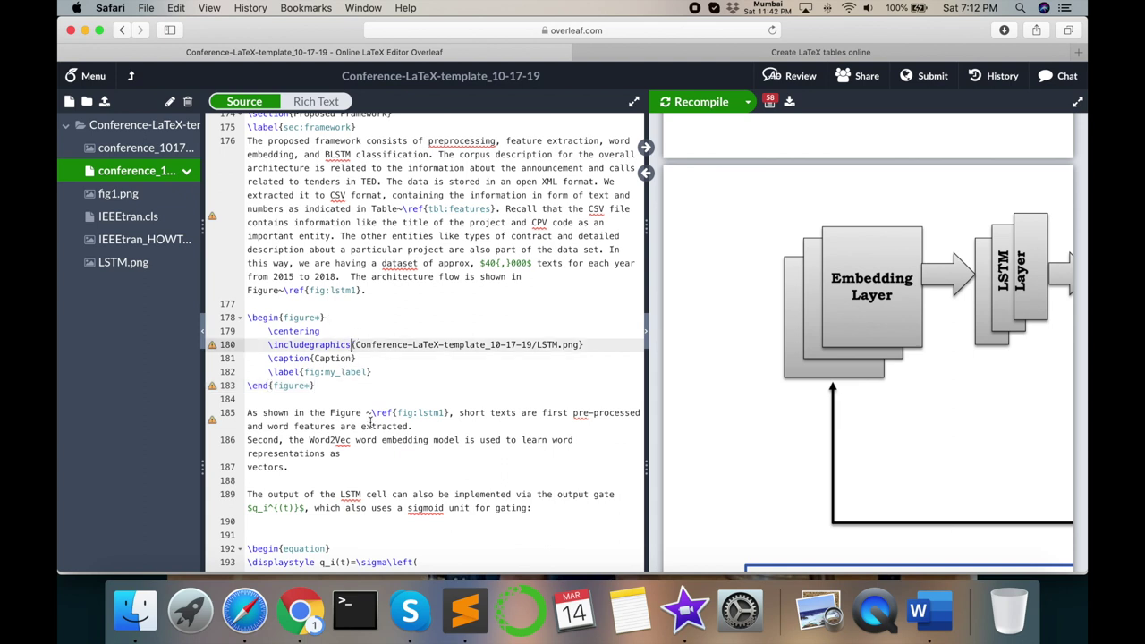
- Add width and height options to the LSTM image, recompiling with 10 cm then trying 9 cm height
{"action": "type", "text": "[width=15.5cm,height=11cm]"}
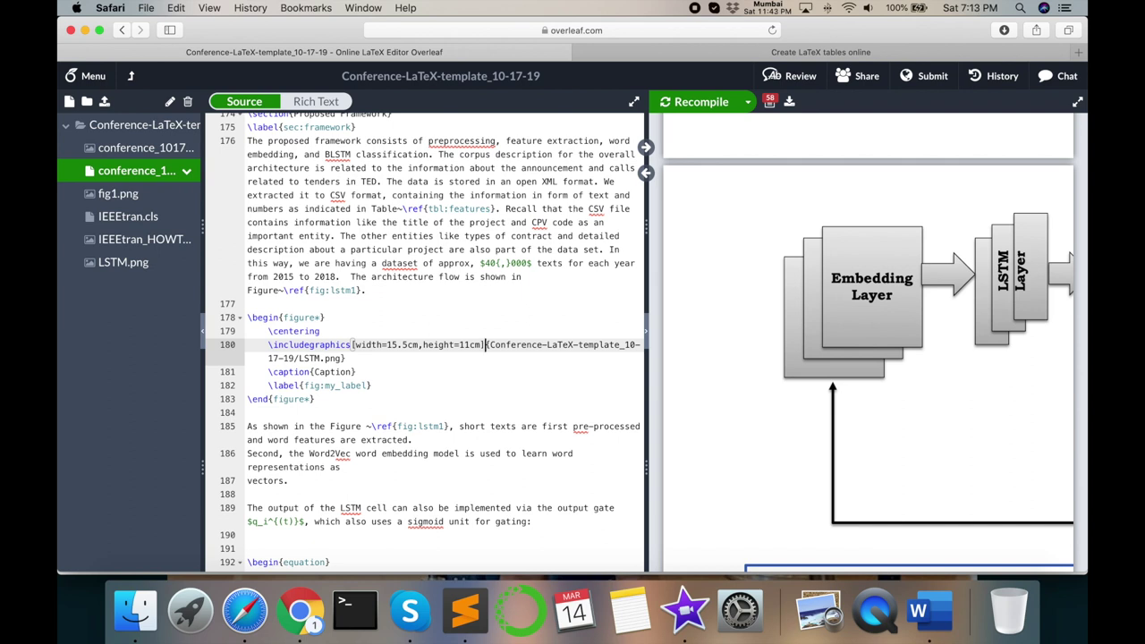
{"action": "key", "text": "super+s"}
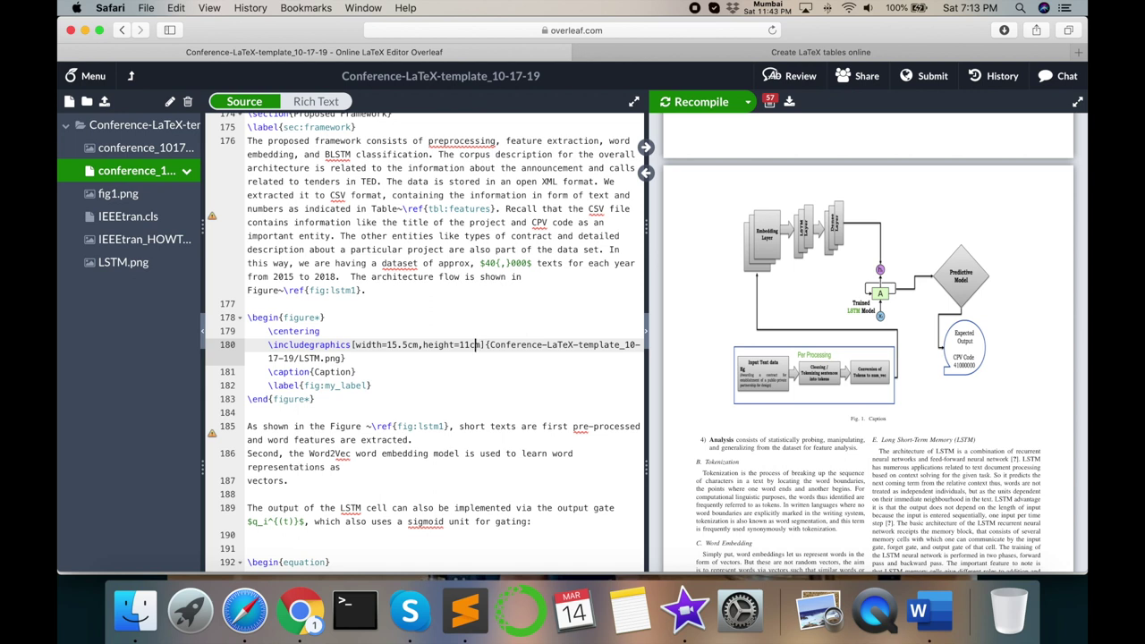
{"action": "key", "text": "BackSpace"}
{"action": "type", "text": "0"}
{"action": "key", "text": "super+s"}
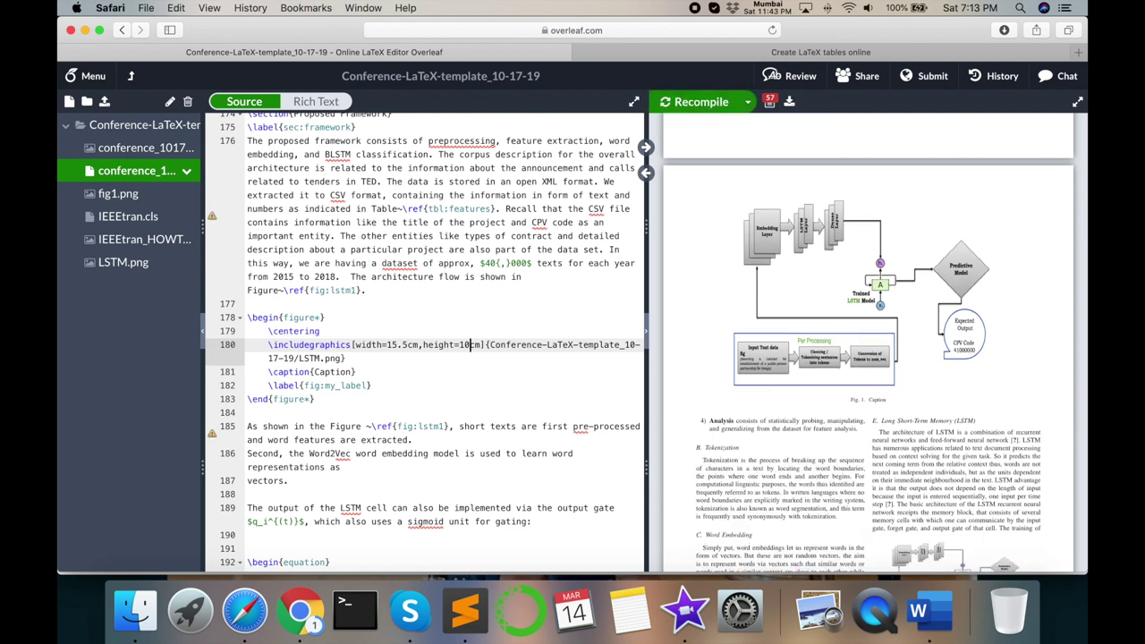
{"action": "key", "text": "BackSpace"}
{"action": "key", "text": "BackSpace"}
{"action": "type", "text": "9"}
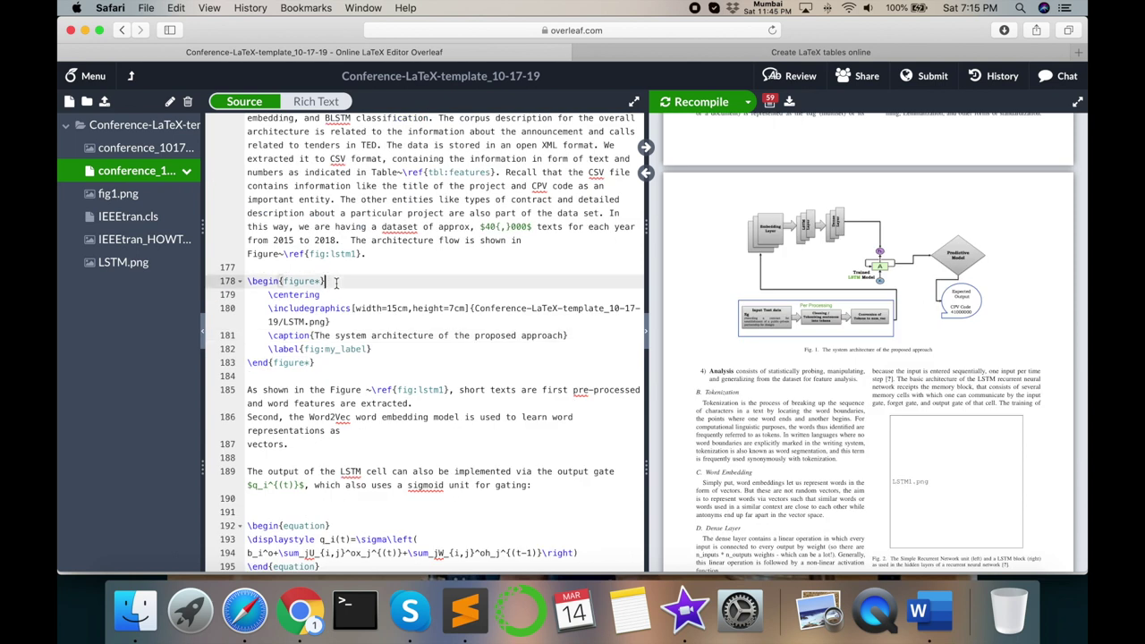
{"action": "left_click", "coordinate": [327, 372]}
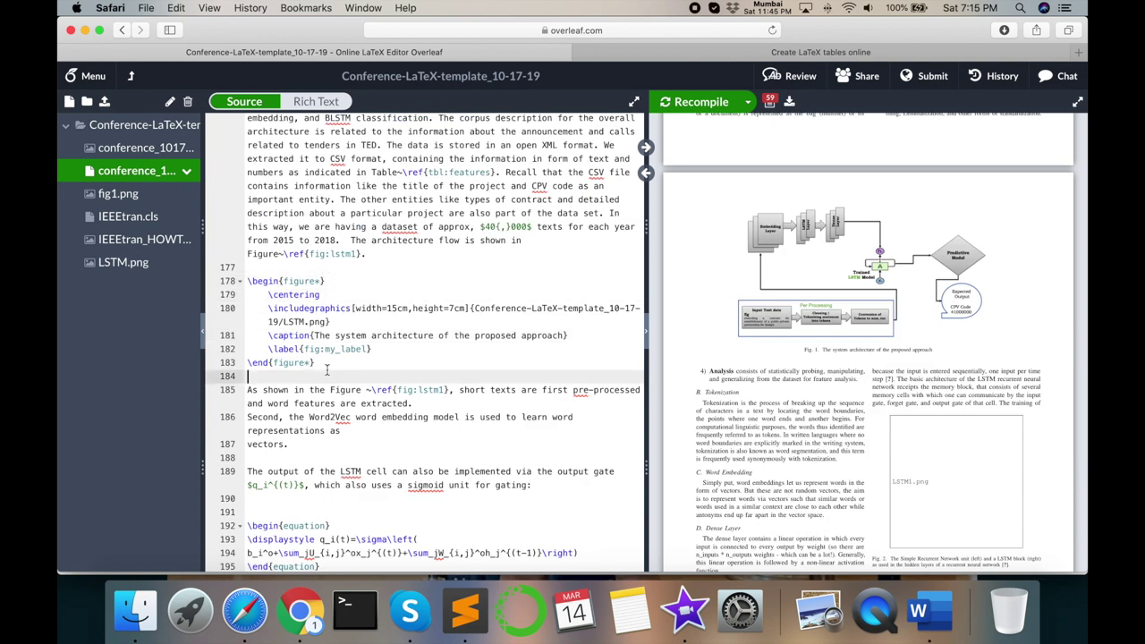
{"action": "left_click_drag", "start_coordinate": [328, 373], "coordinate": [245, 281]}
{"action": "scroll", "coordinate": [404, 383], "scroll_direction": "up", "scroll_amount": 1}
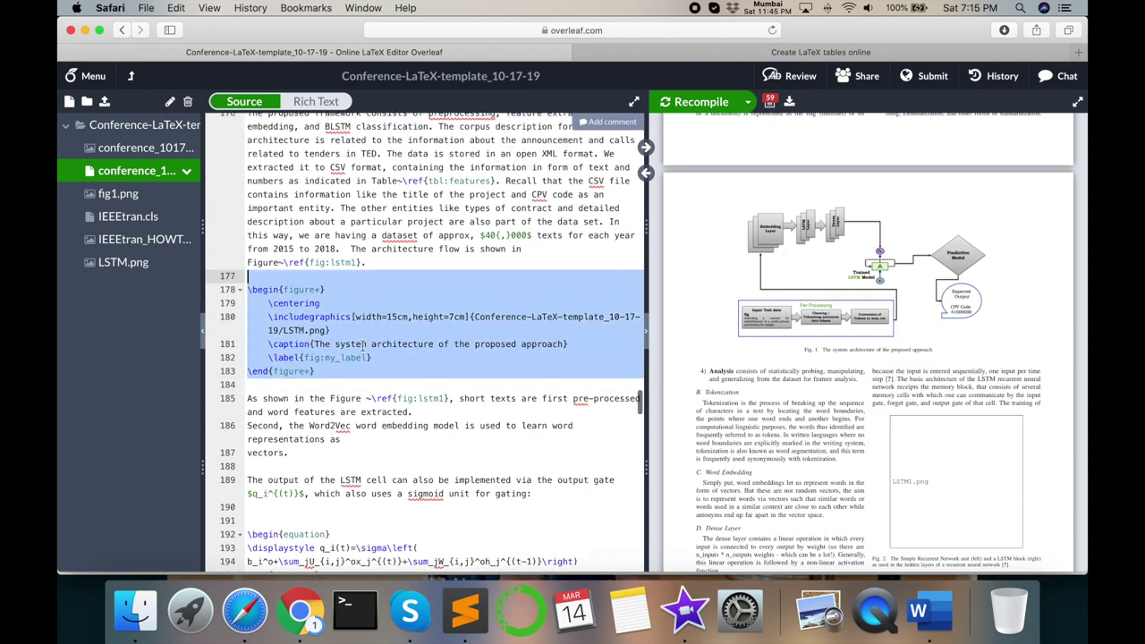
{"action": "left_click", "coordinate": [405, 383]}
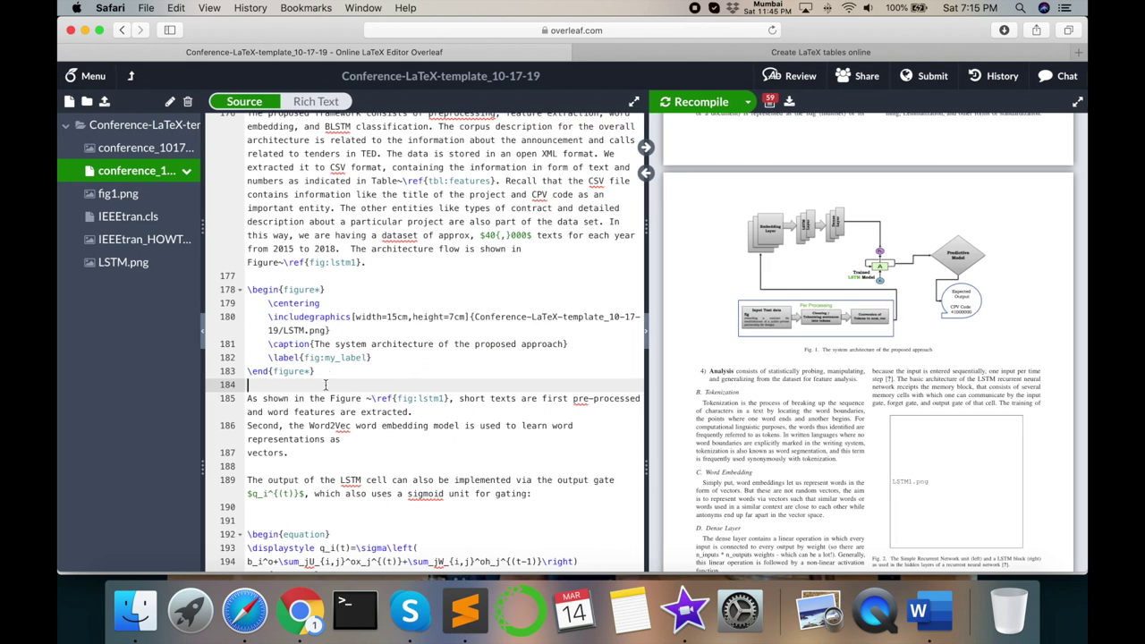
{"action": "mouse_move", "coordinate": [326, 380]}
{"action": "left_mouse_down"}
{"action": "mouse_move", "coordinate": [288, 303]}
{"action": "mouse_move", "coordinate": [246, 289]}
{"action": "left_mouse_up"}
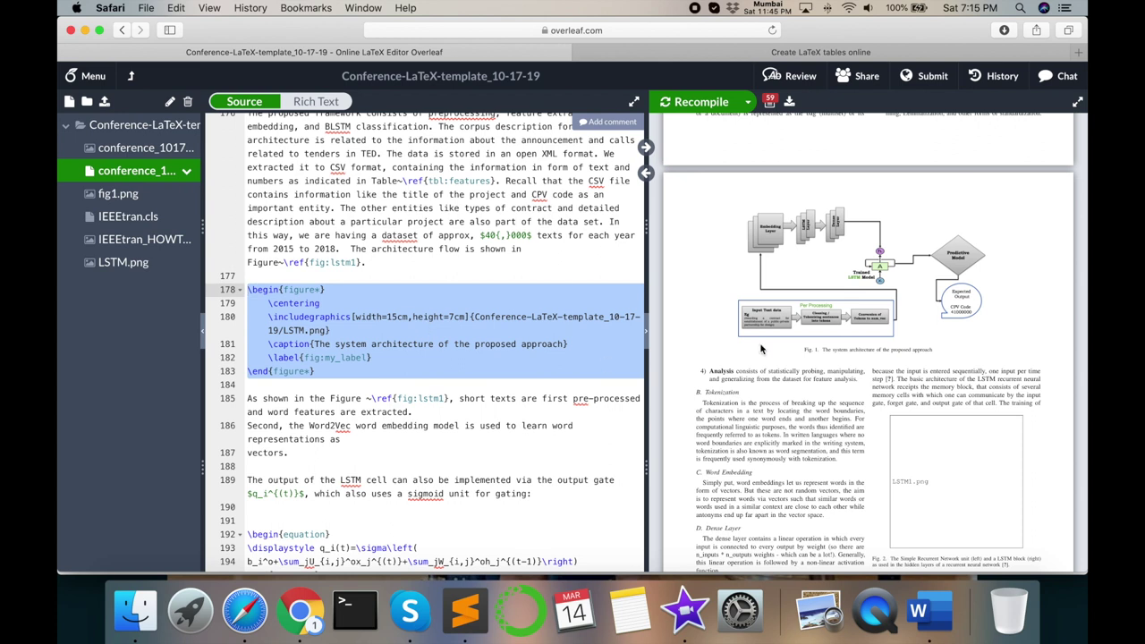
{"action": "scroll", "coordinate": [365, 497], "scroll_direction": "up", "scroll_amount": 2}
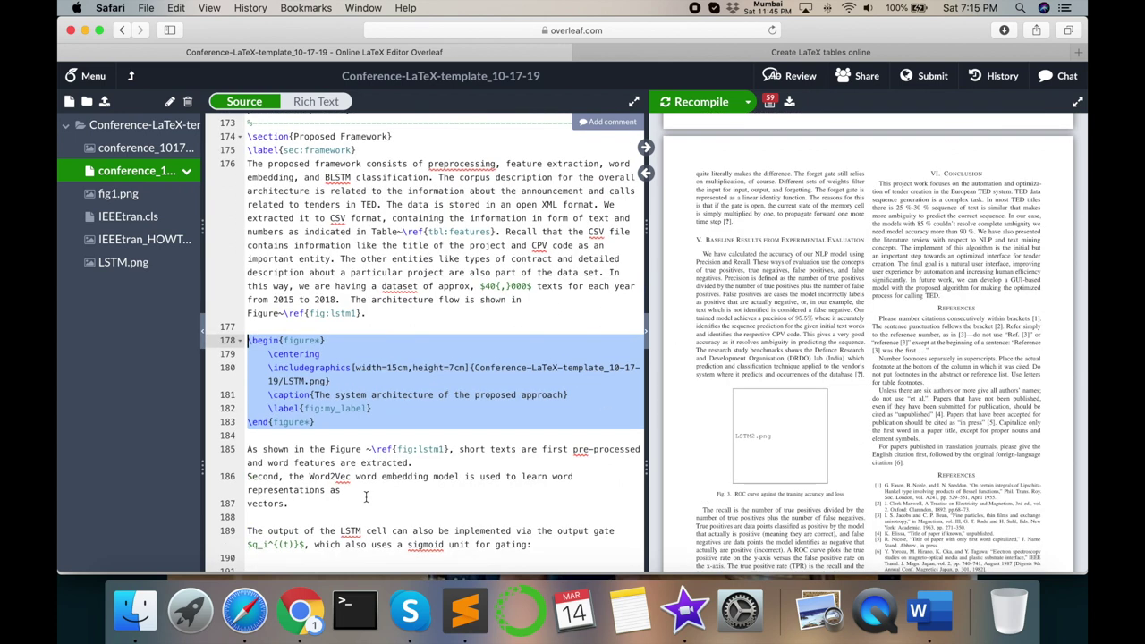